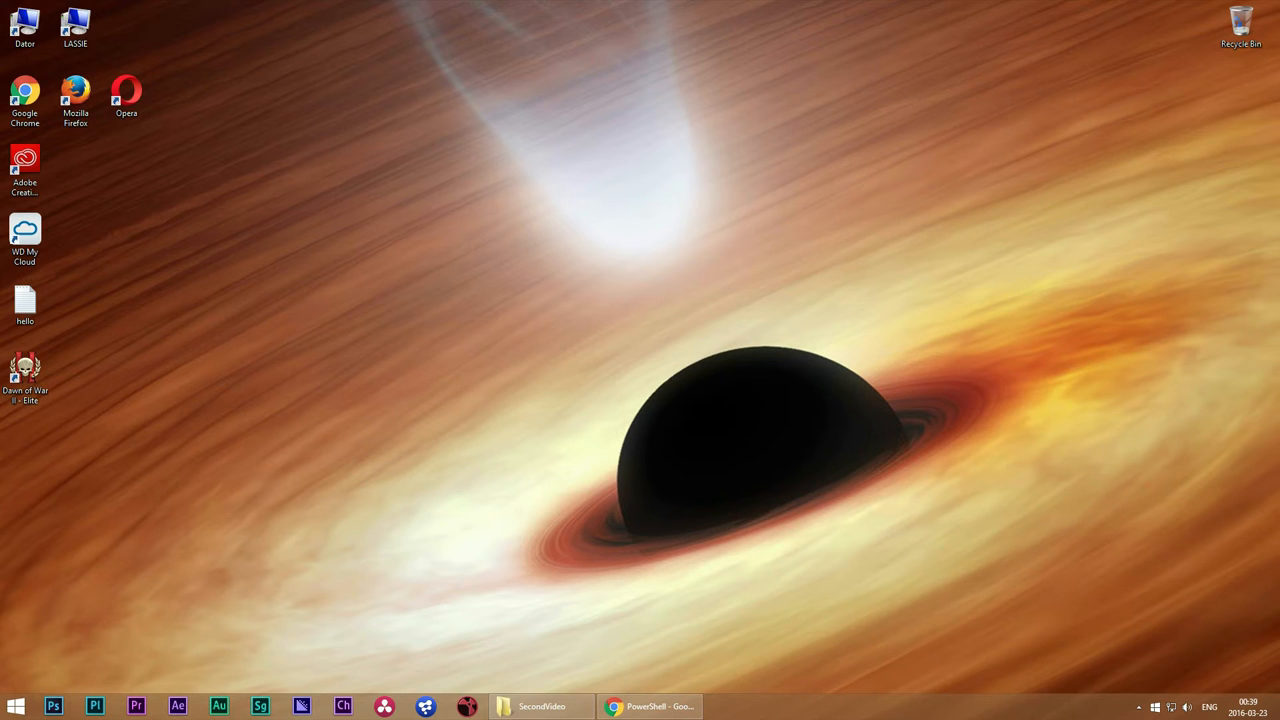
pyautogui.moveTo(30, 10); pyautogui.dragTo(640, 0)
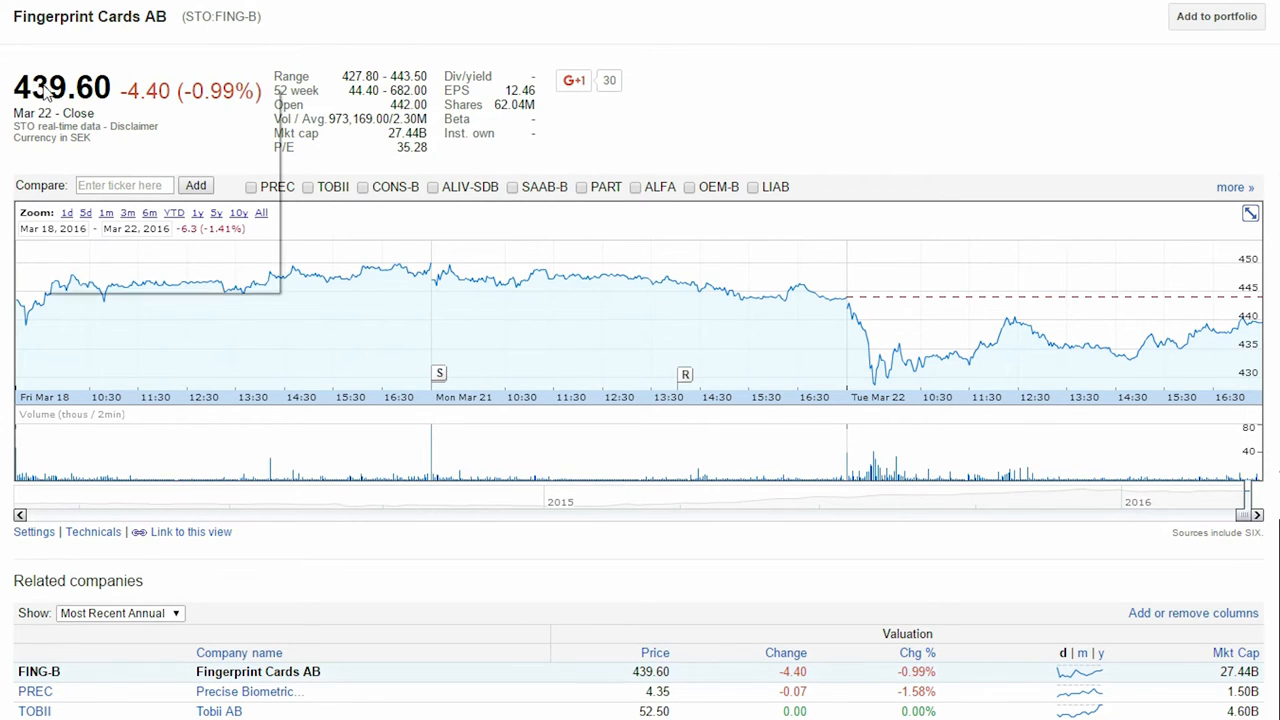
# Inspect the 439.60 price element and select the div id="price-panel" node in the Elements tree
pyautogui.rightClick(45, 84)
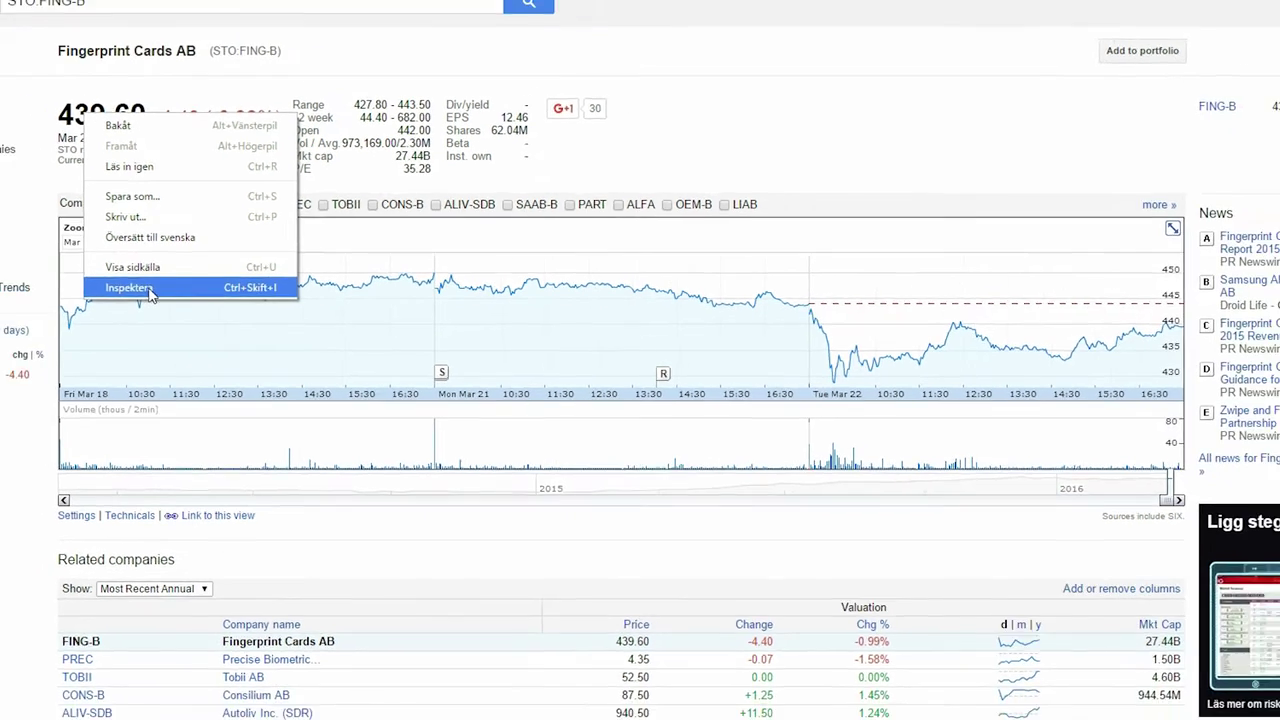
pyautogui.click(118, 286)
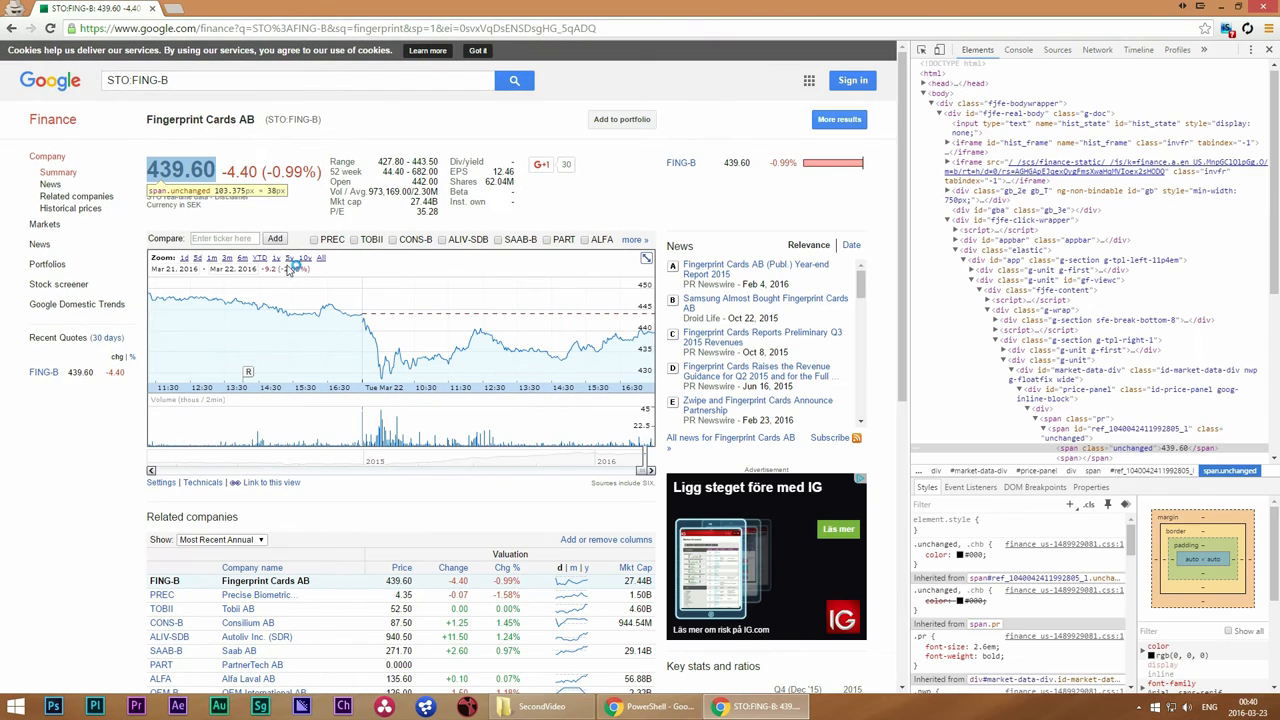
pyautogui.scroll(-5, 1100, 220)
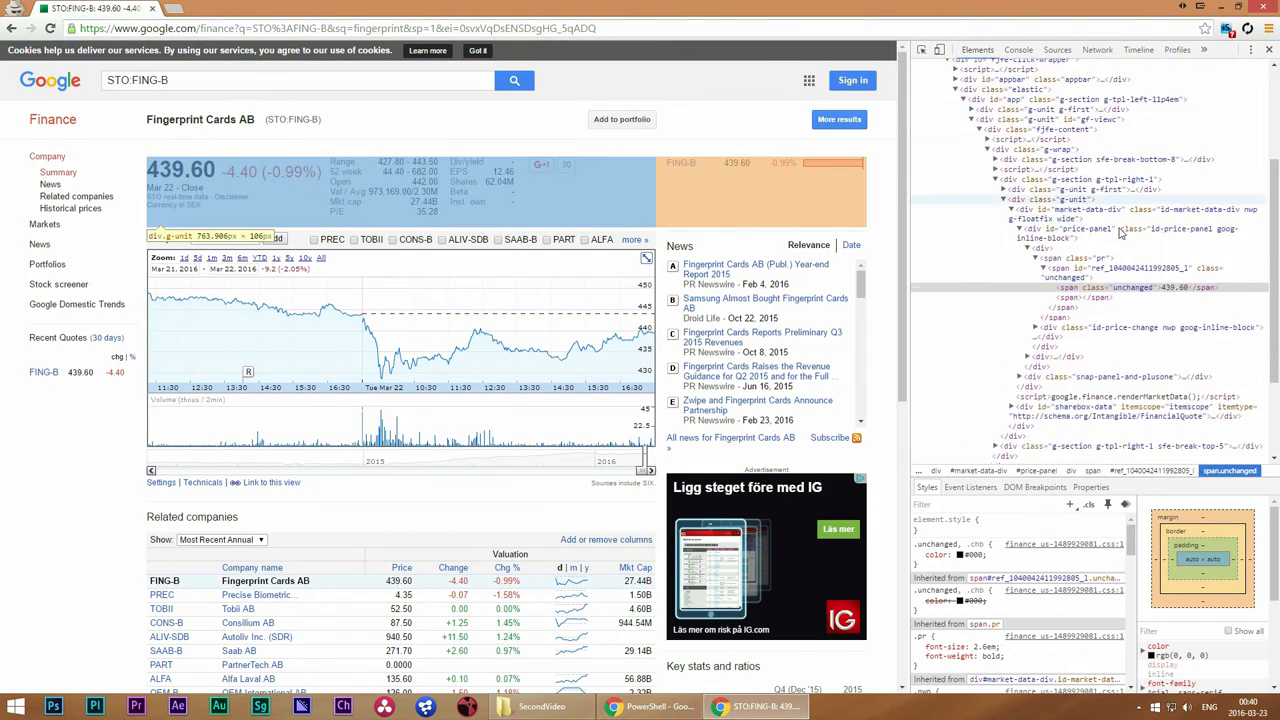
pyautogui.scroll(5, 1100, 250)
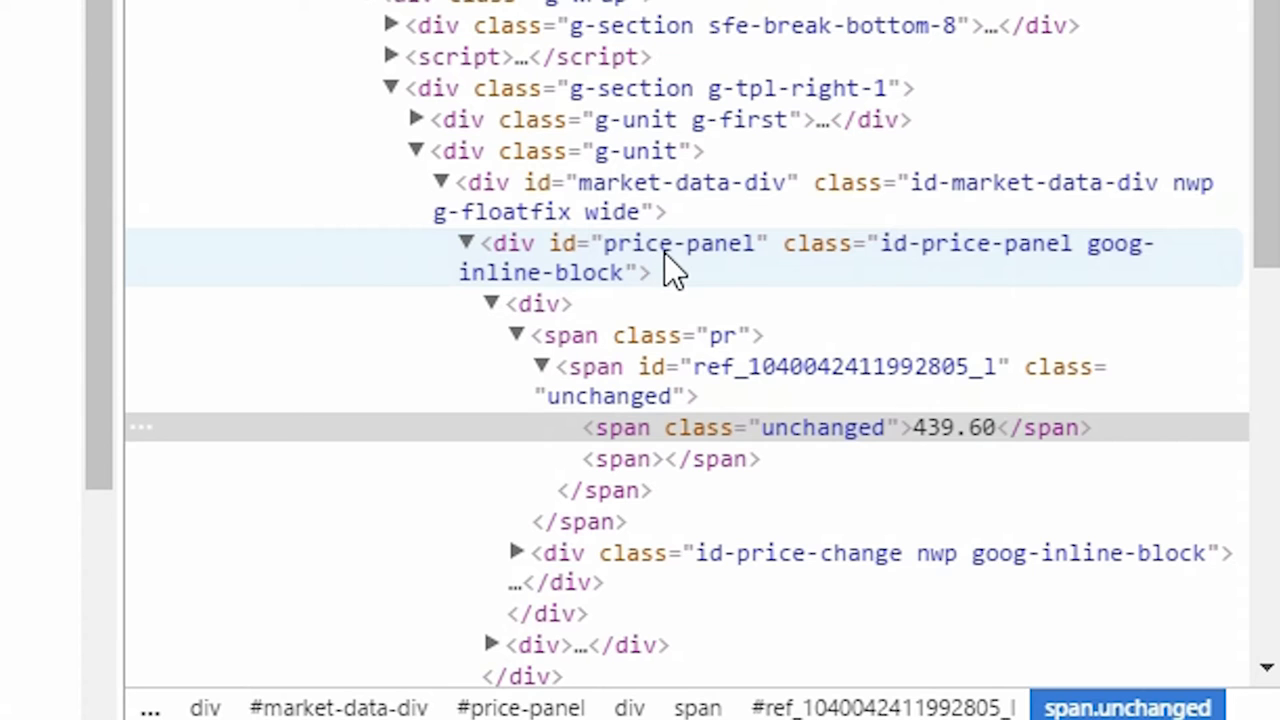
pyautogui.click(664, 252)
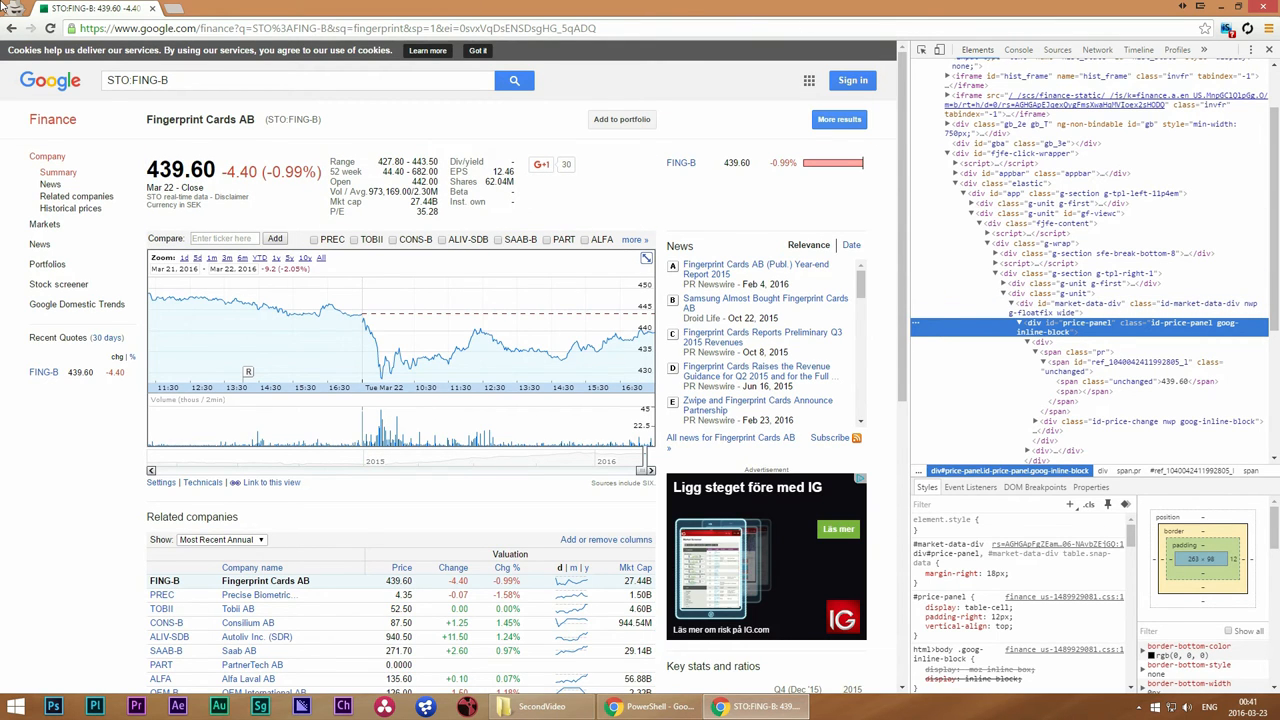
# Expand Main() showing FING-B with a 438 SEK limit and run ParseAlarmFinal.ps1 with F5
pyautogui.click(660, 706)
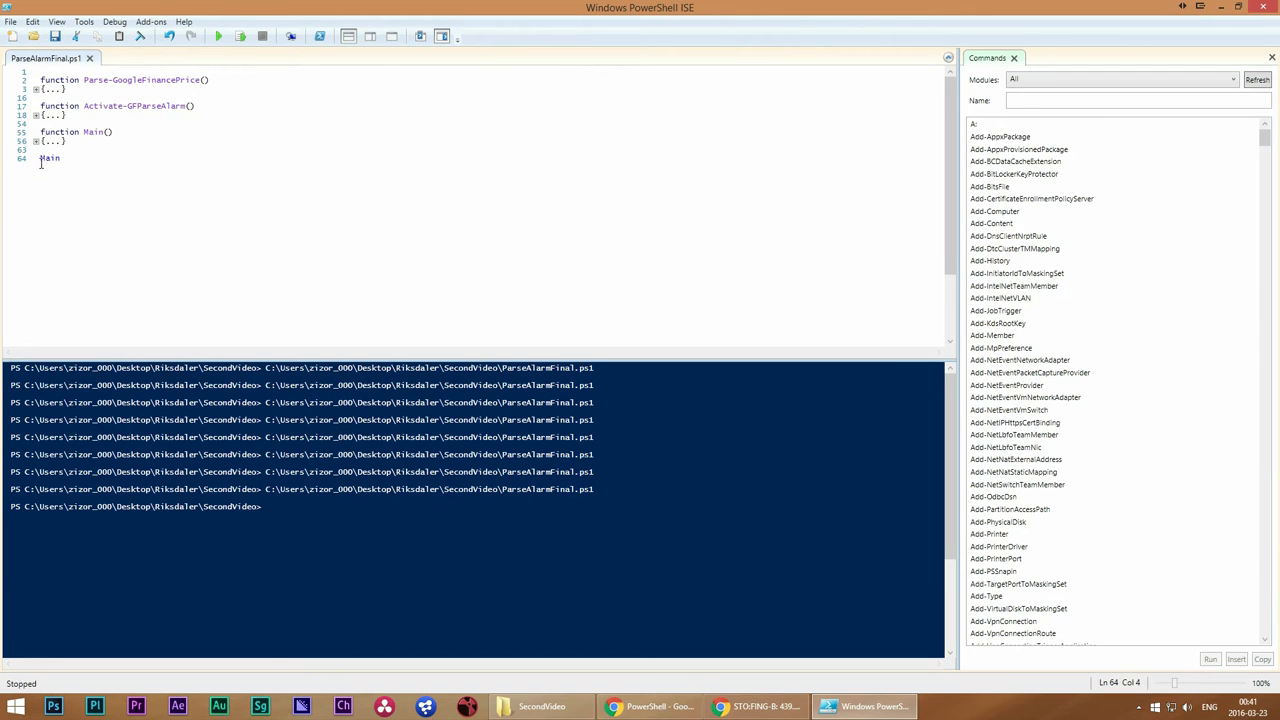
pyautogui.click(36, 141)
pyautogui.click(58, 133)
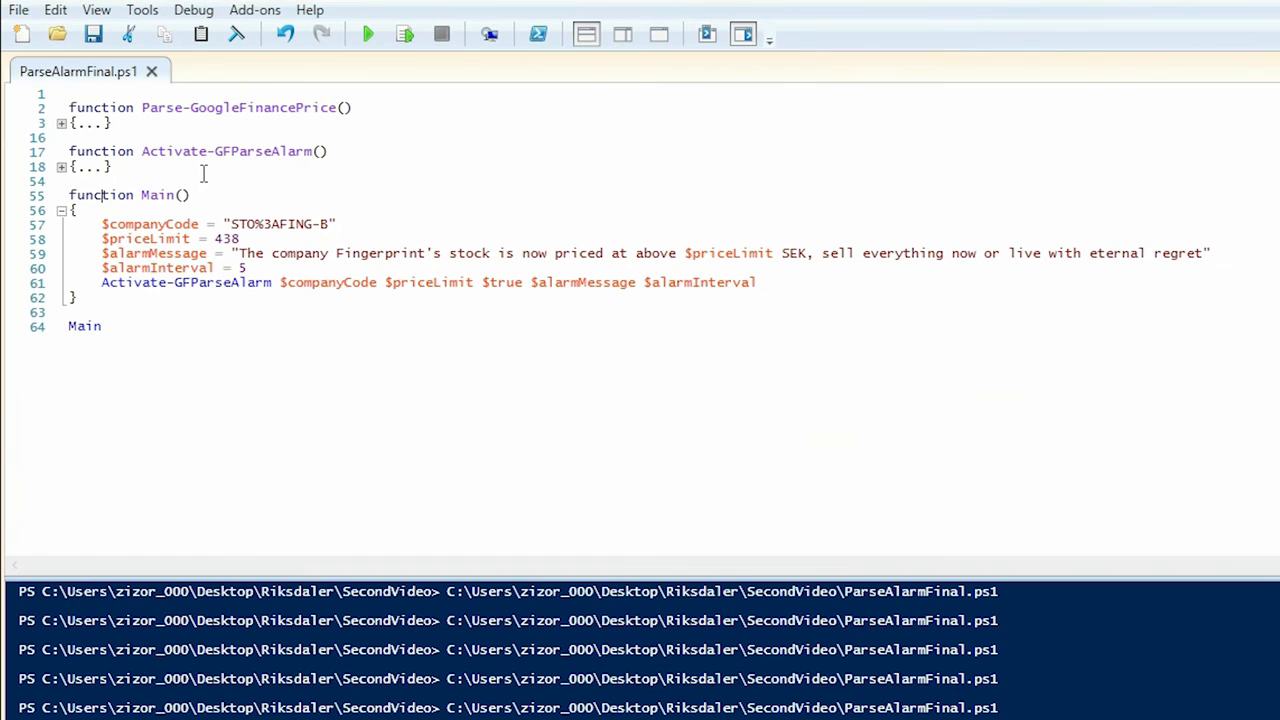
pyautogui.click(210, 194)
pyautogui.press('F5')
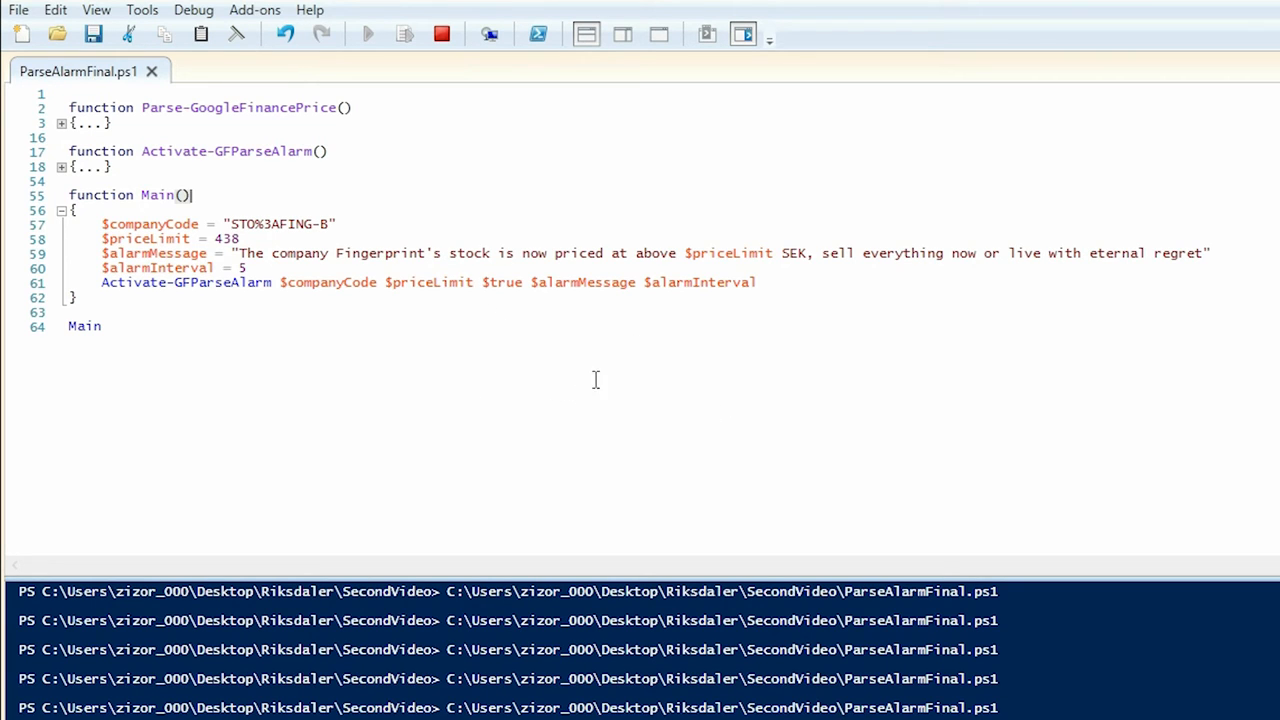
pyautogui.click(442, 35)
pyautogui.click(75, 209)
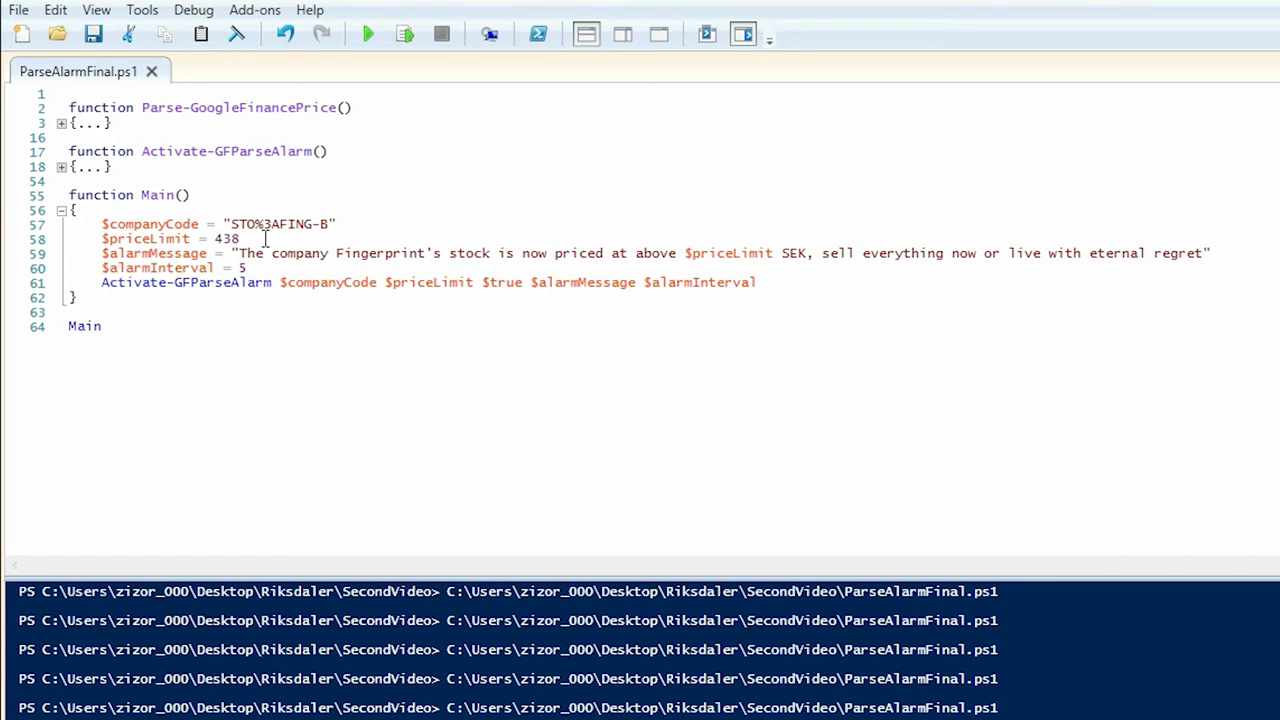
pyautogui.moveTo(232, 253); pyautogui.dragTo(1214, 253)
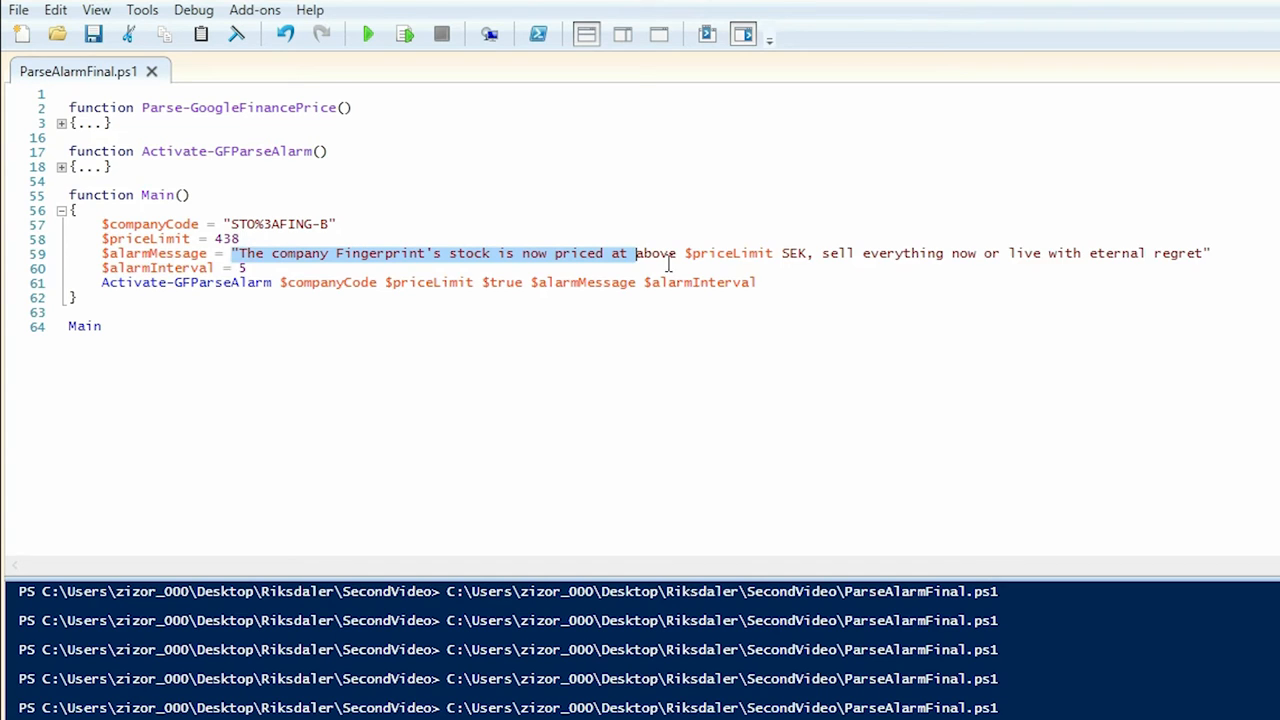
pyautogui.hotkey('ctrl', 'c')
pyautogui.click(1262, 258)
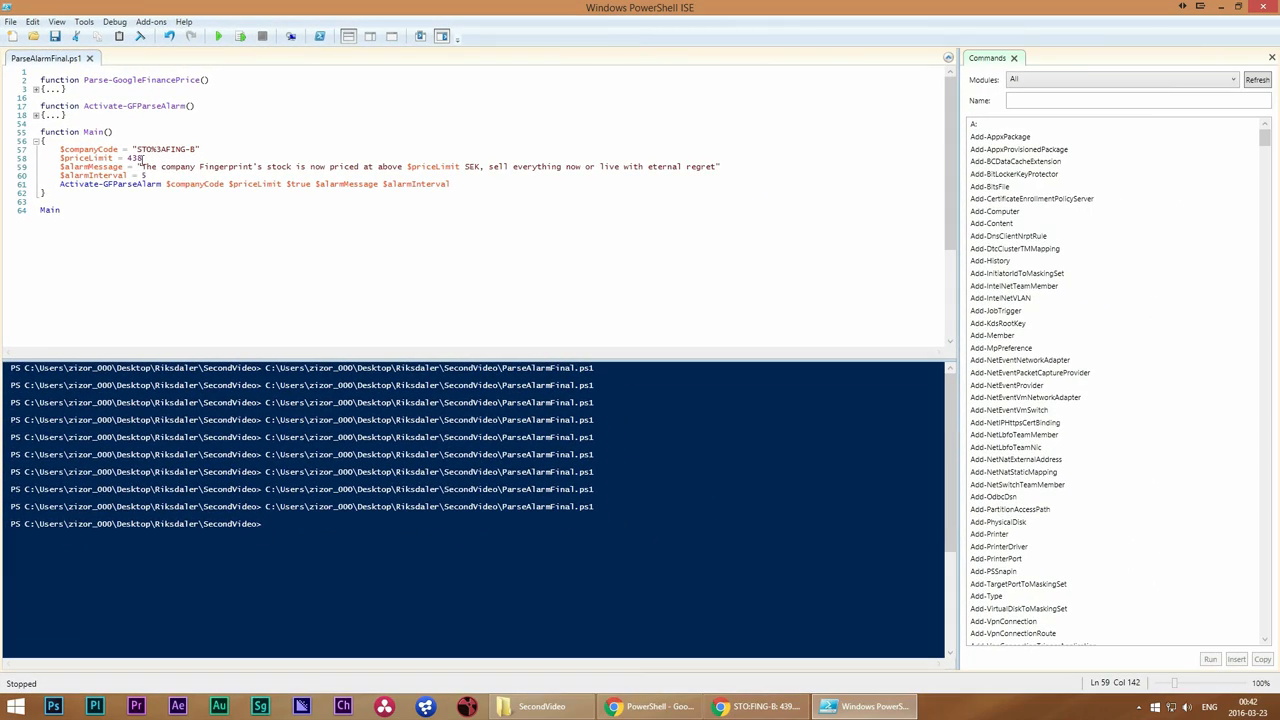
pyautogui.click(733, 707)
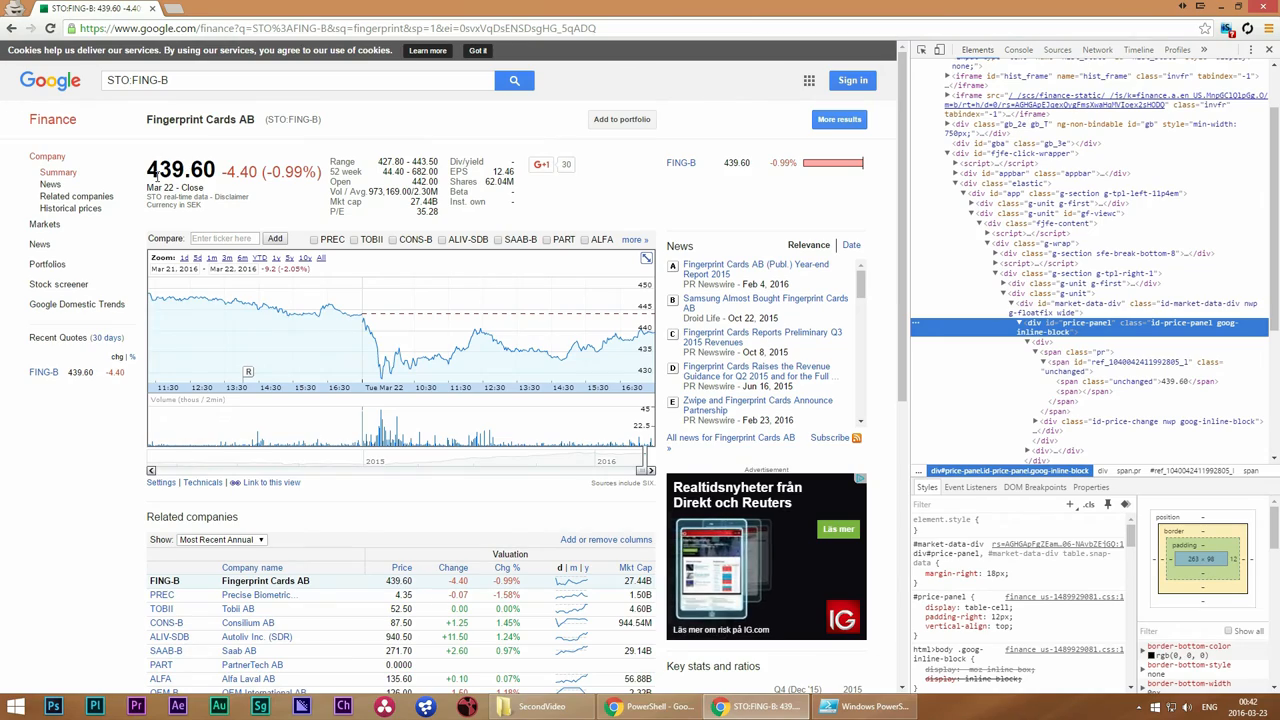
pyautogui.moveTo(148, 170); pyautogui.dragTo(208, 177)
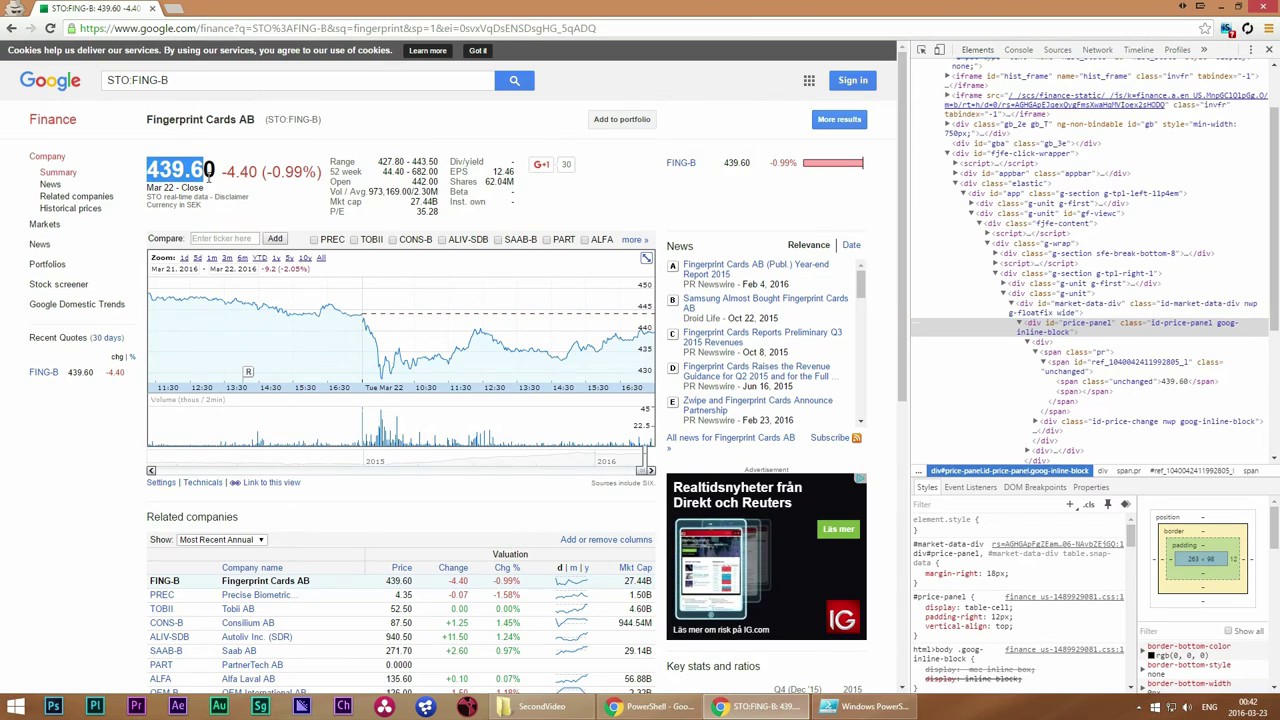
pyautogui.click(1221, 7)
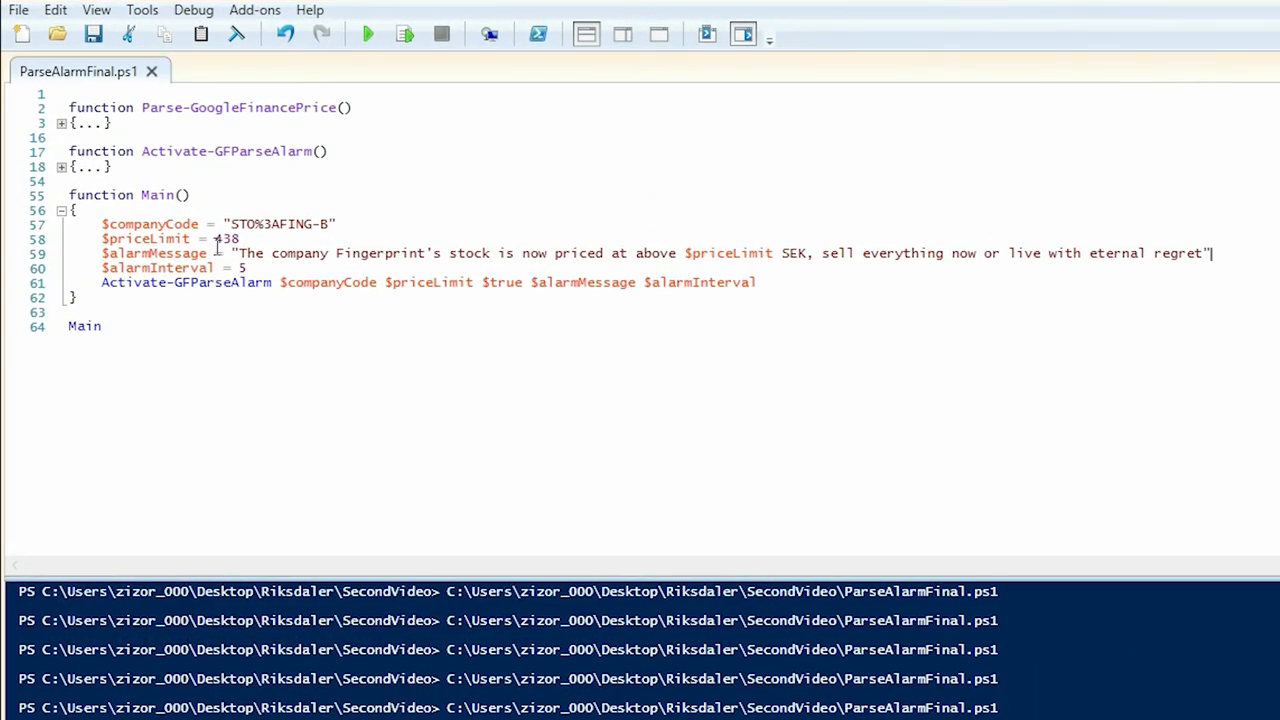
pyautogui.doubleClick(242, 268)
pyautogui.click(362, 198)
pyautogui.moveTo(101, 282); pyautogui.dragTo(282, 284)
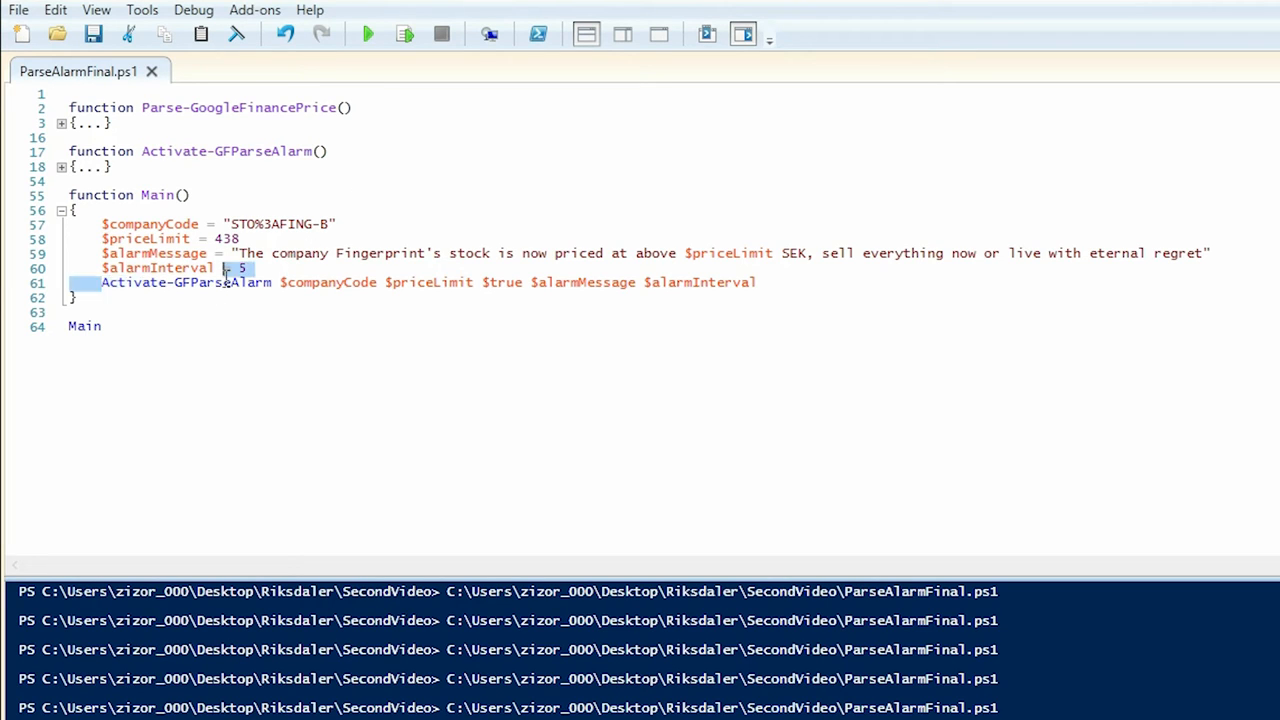
pyautogui.click(248, 268)
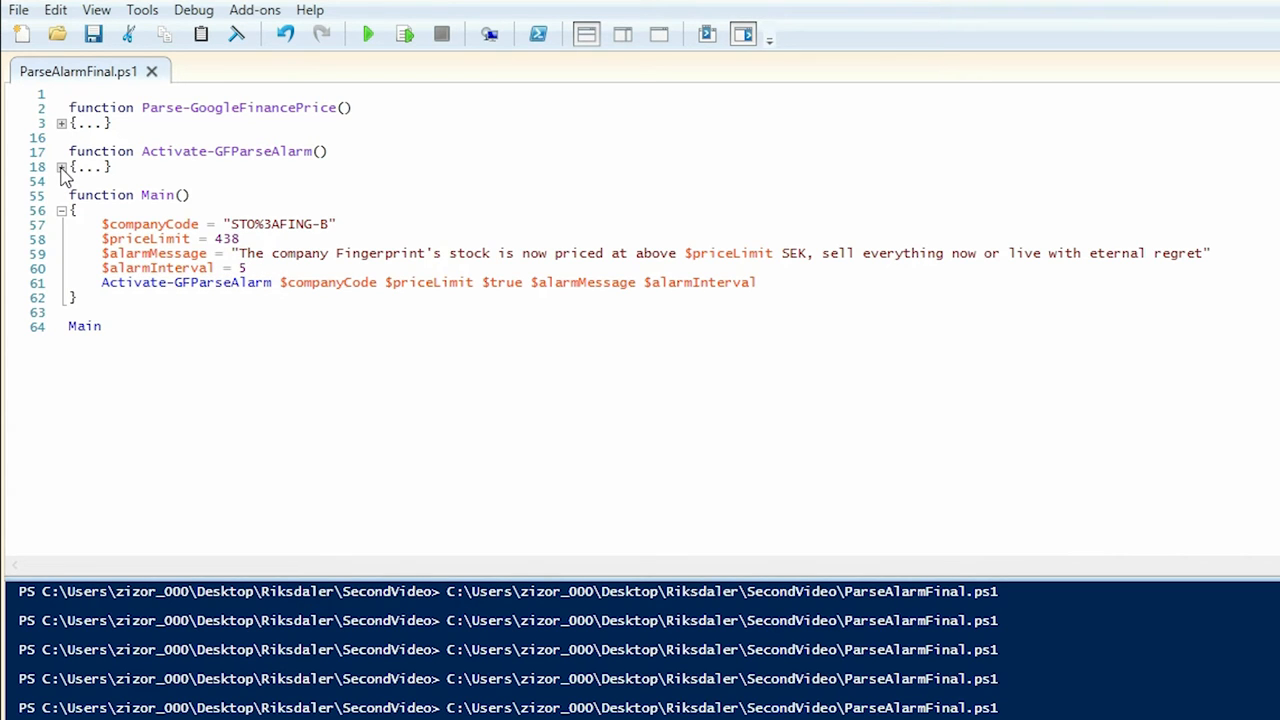
# Expand Activate-GFParseAlarm and review the Add-Type System.speech line and SpeechSynthesizer setup
pyautogui.click(61, 167)
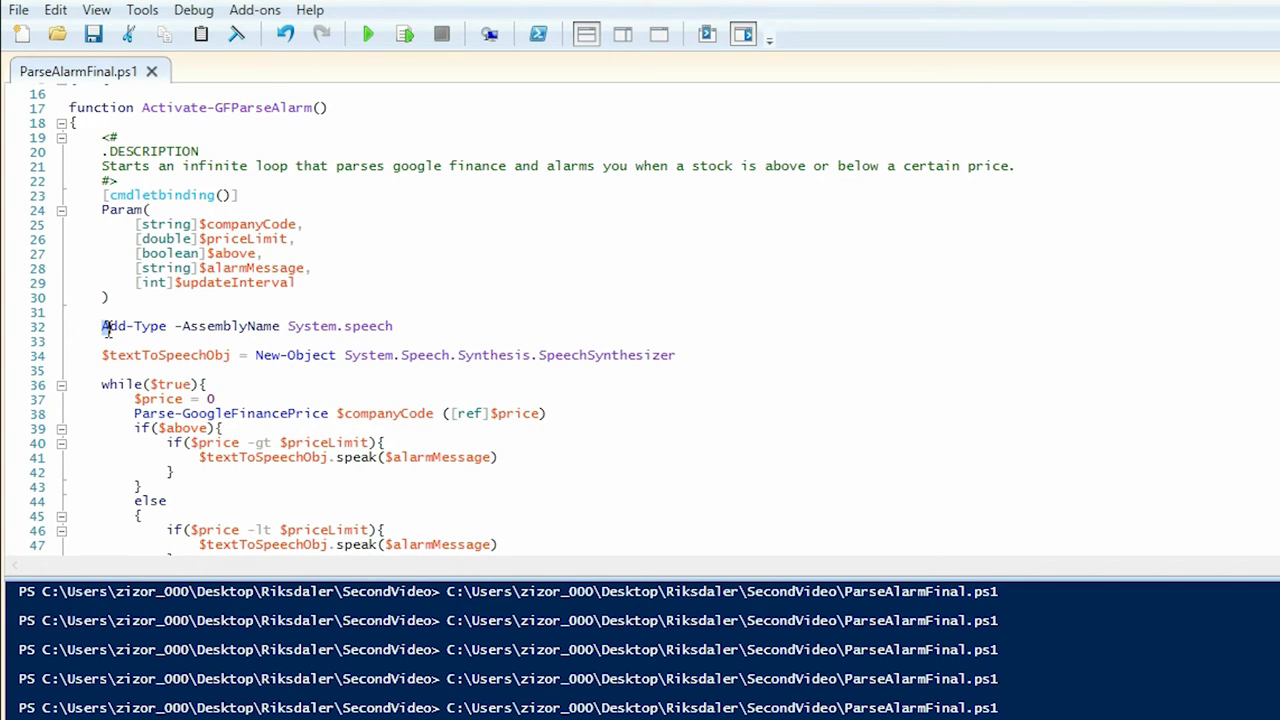
pyautogui.moveTo(102, 326); pyautogui.dragTo(412, 328)
pyautogui.click(412, 328)
pyautogui.scroll(-1, 405, 340)
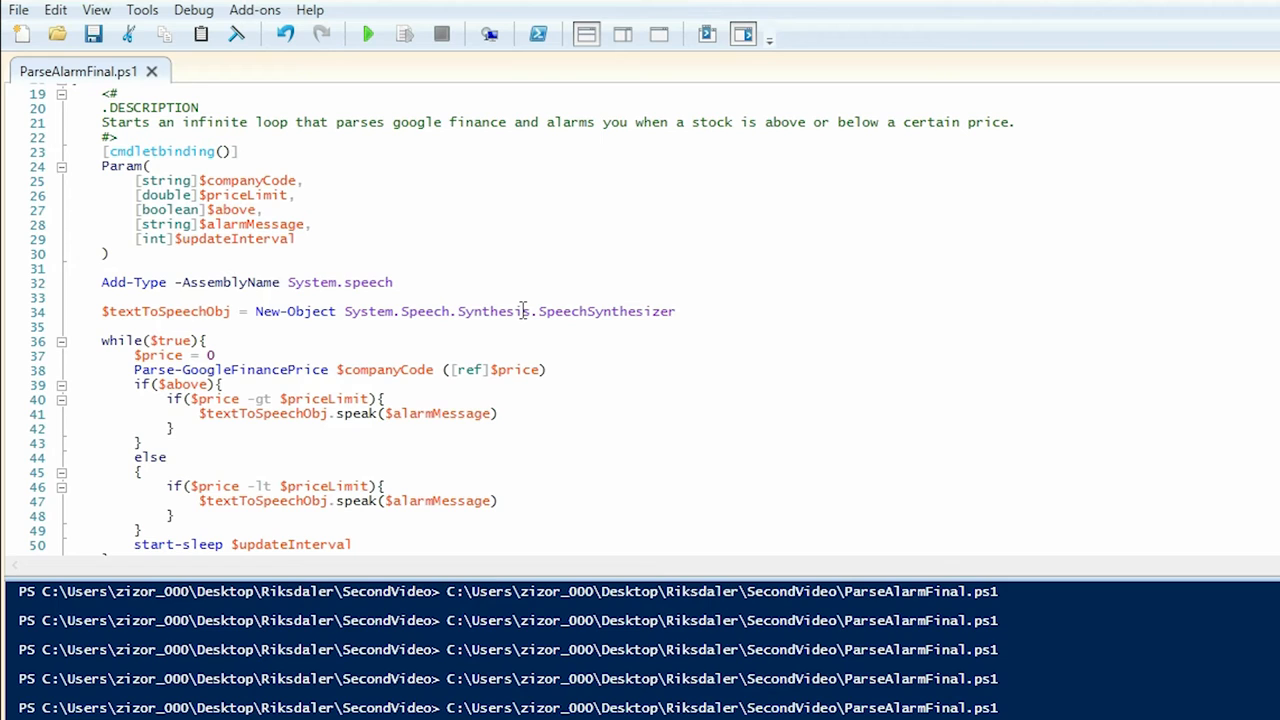
pyautogui.press('Down')
pyautogui.press('Down')
pyautogui.press('Down')
pyautogui.click(405, 312)
pyautogui.scroll(3, 200, 280)
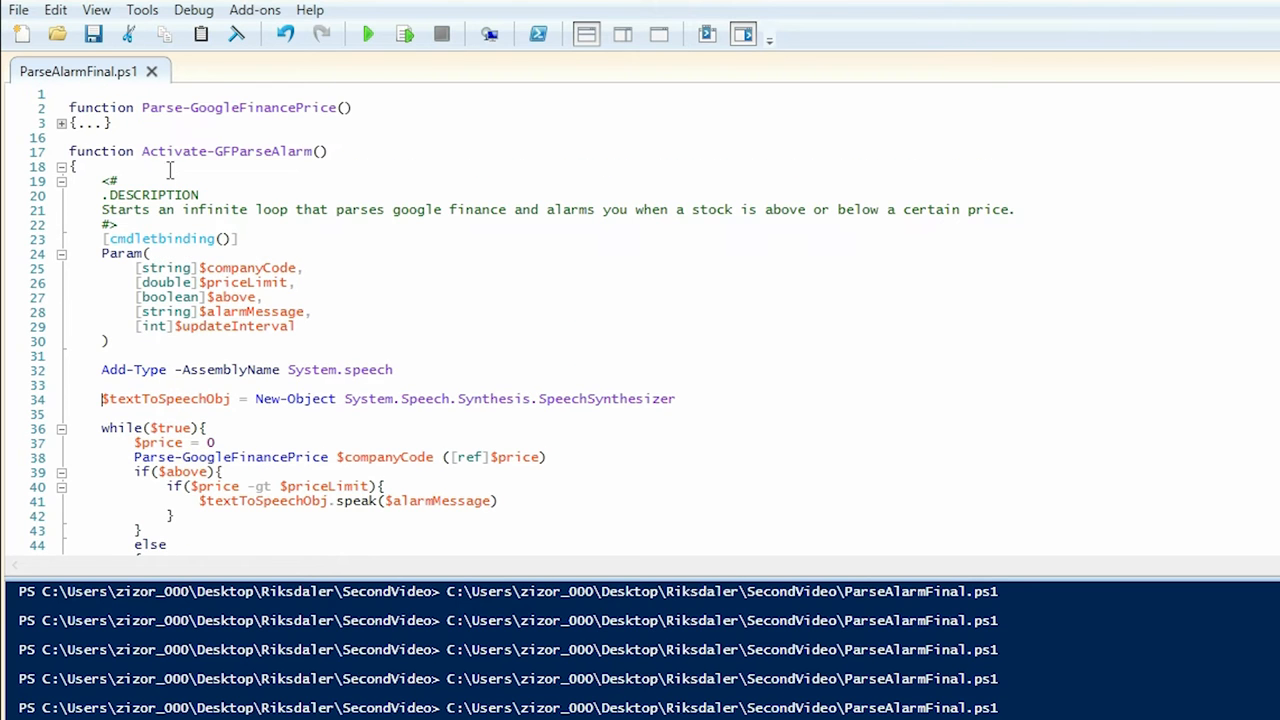
pyautogui.scroll(-2, 170, 300)
pyautogui.scroll(-2, 150, 320)
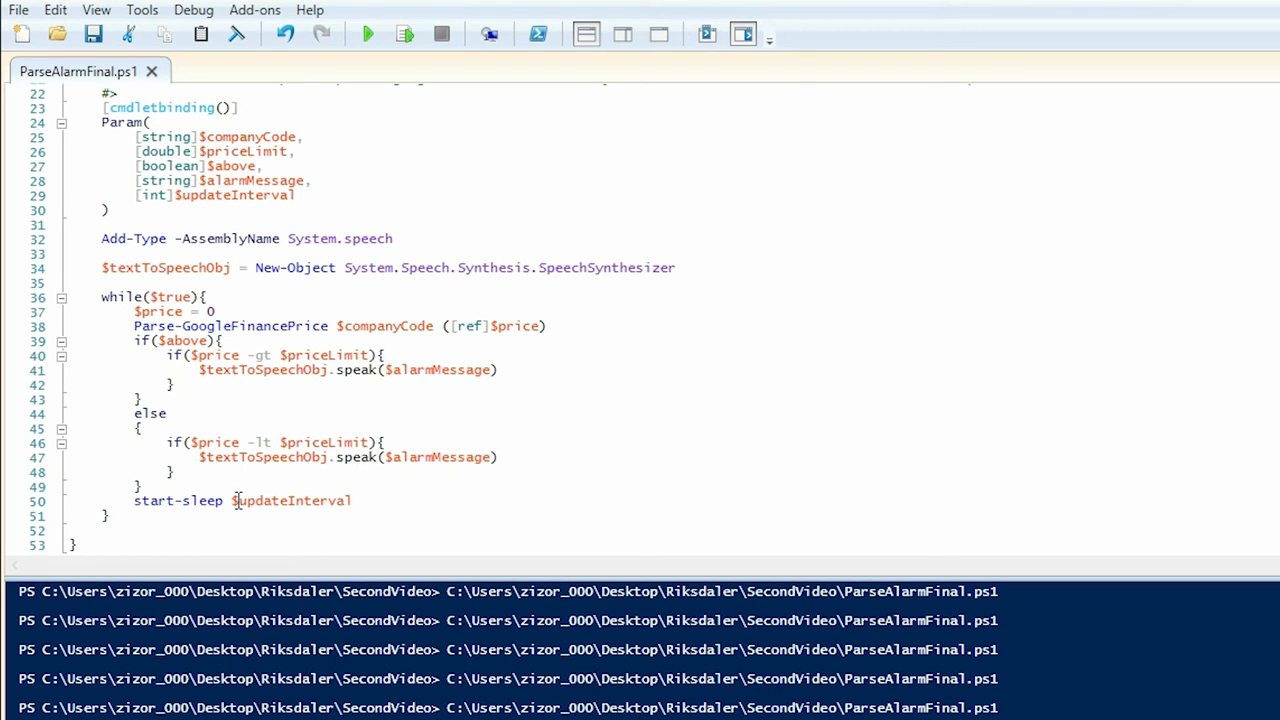
# Review the $updateInterval sleep inside the while loop of the alarm function
pyautogui.moveTo(231, 500); pyautogui.dragTo(374, 510)
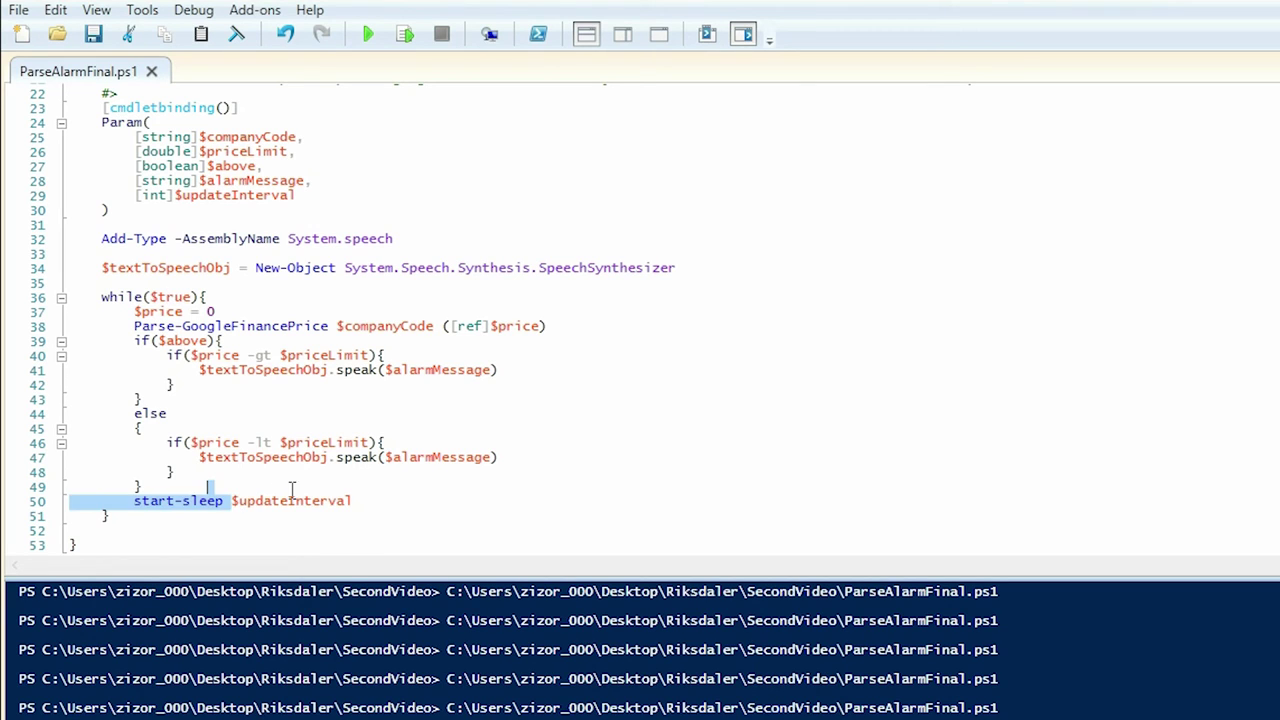
pyautogui.click(371, 510)
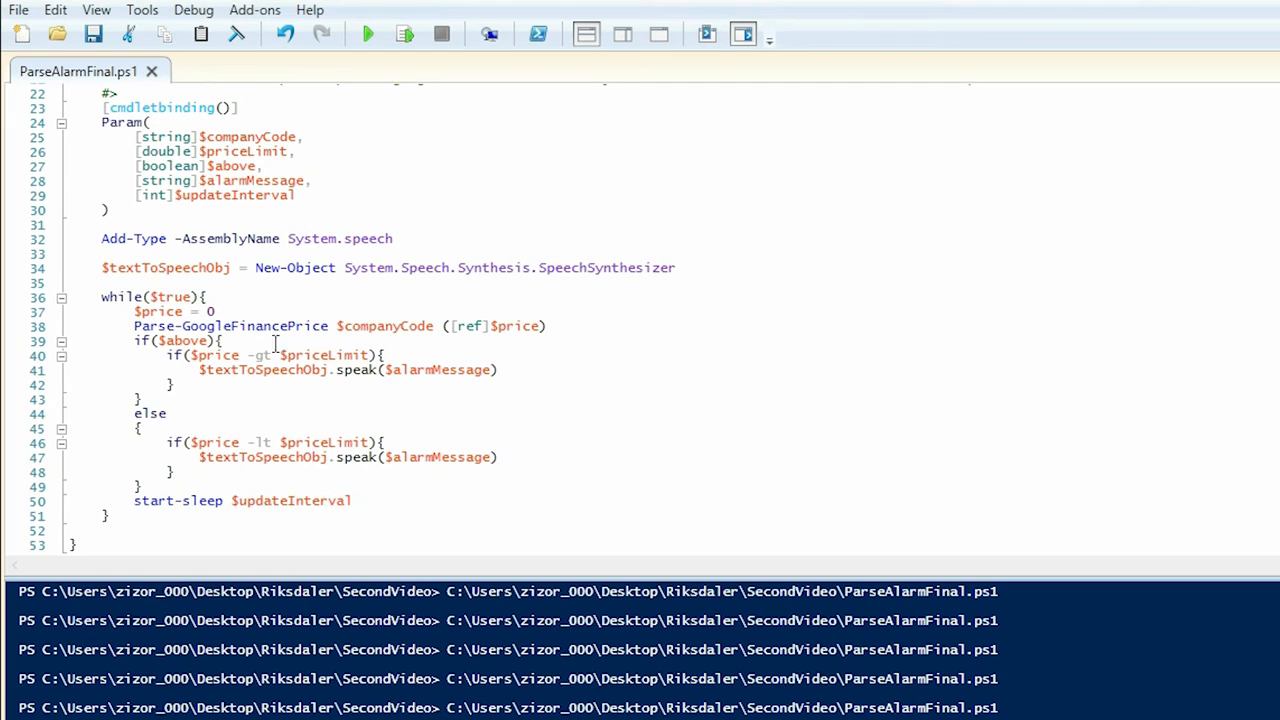
pyautogui.click(215, 297)
pyautogui.scroll(3, 312, 288)
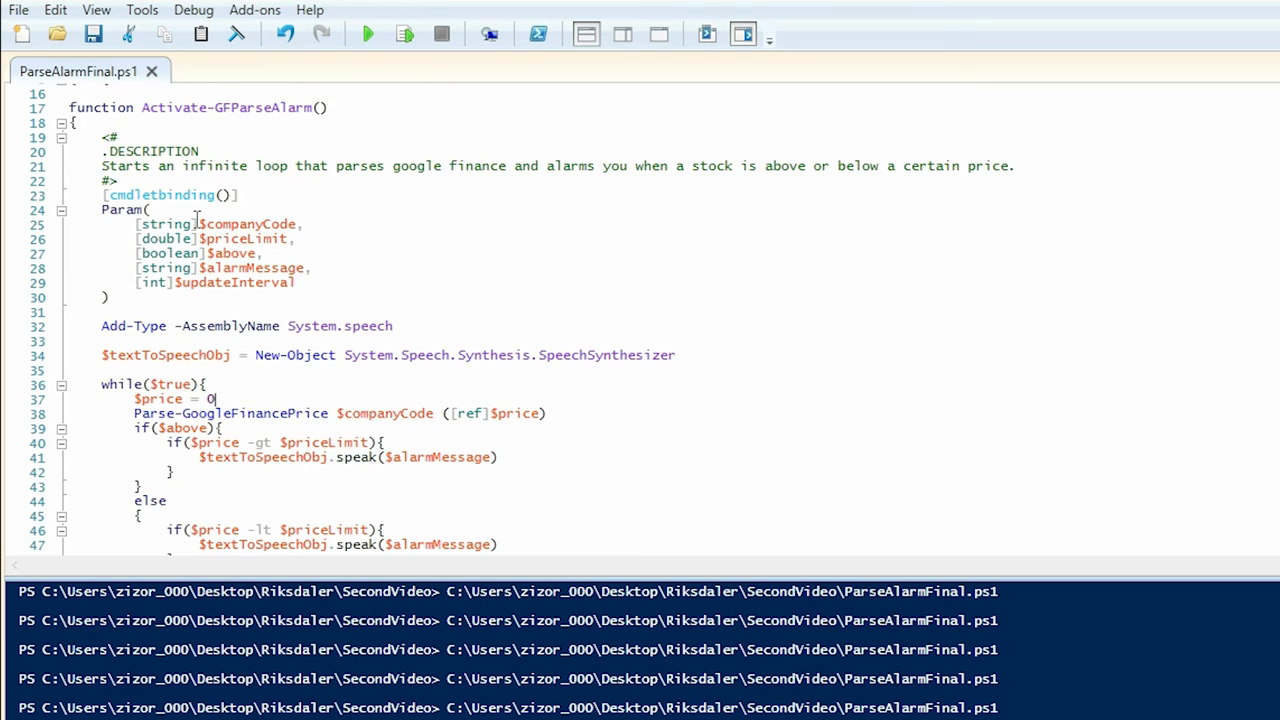
pyautogui.scroll(3, 312, 288)
# Expand Parse-GoogleFinancePrice, highlight its Invoke-WebRequest call and compare with the 439.60 price in Chrome
pyautogui.click(61, 166)
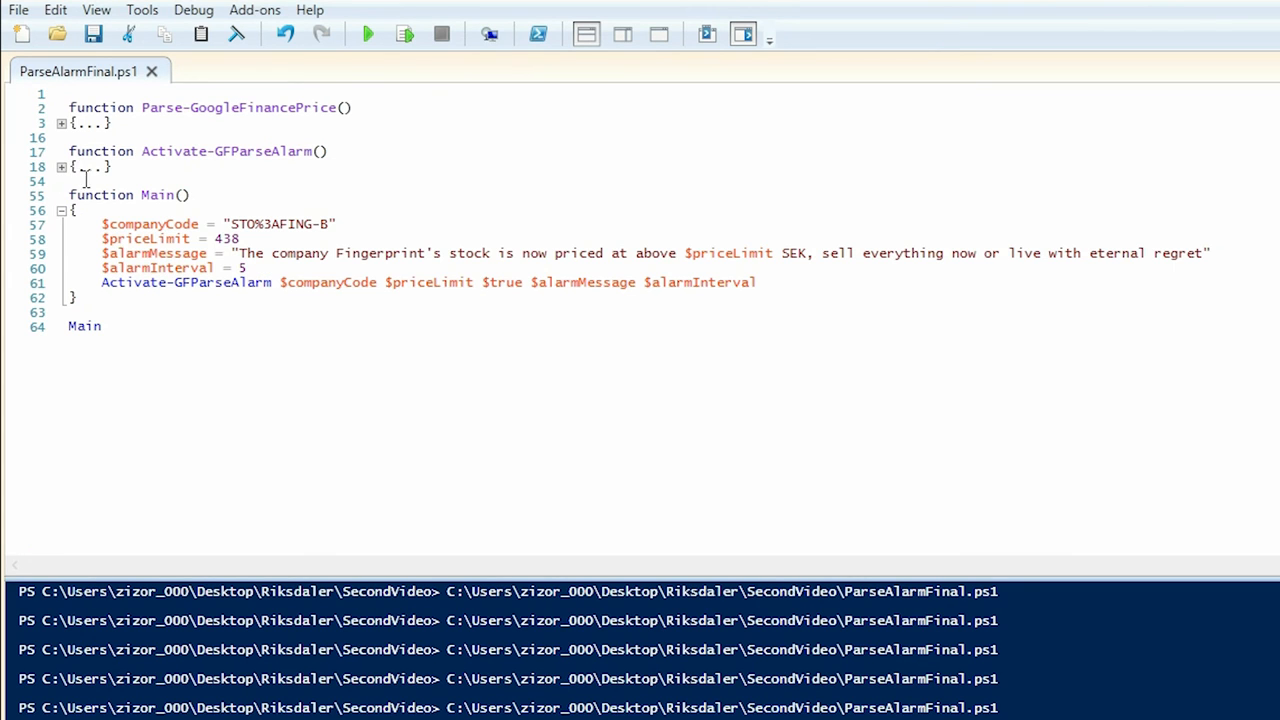
pyautogui.click(61, 123)
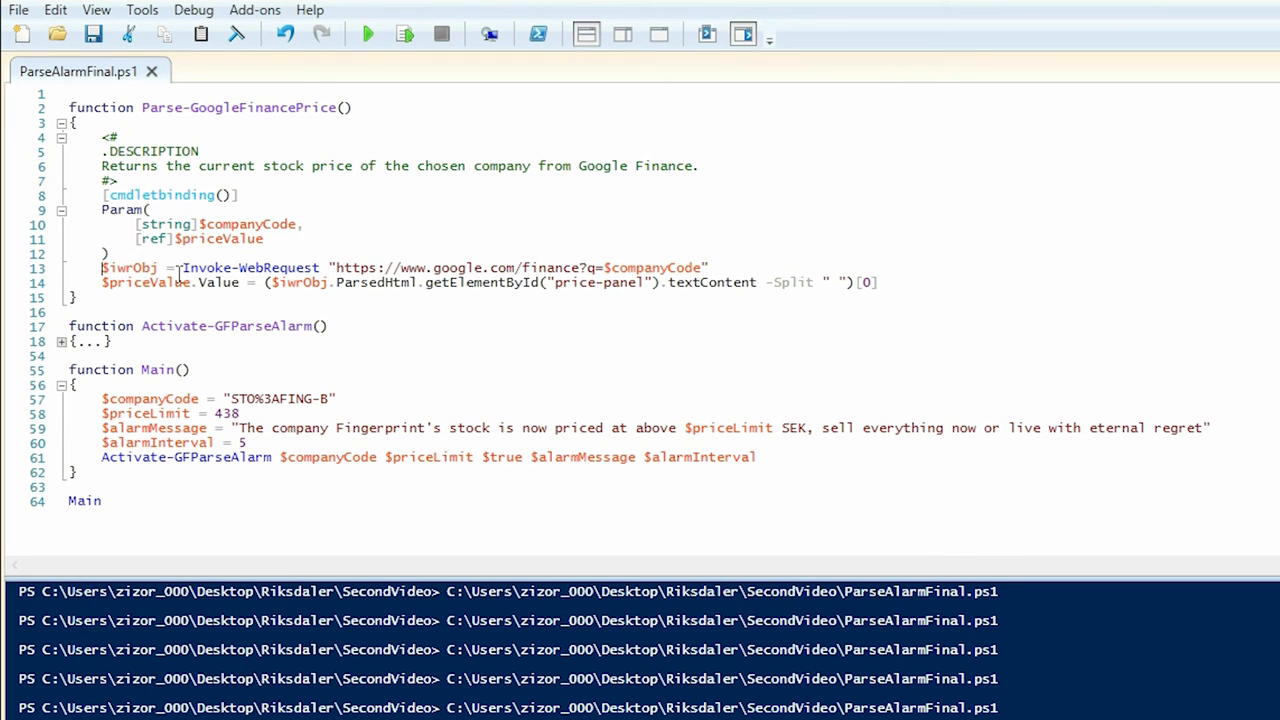
pyautogui.moveTo(183, 268); pyautogui.dragTo(322, 268)
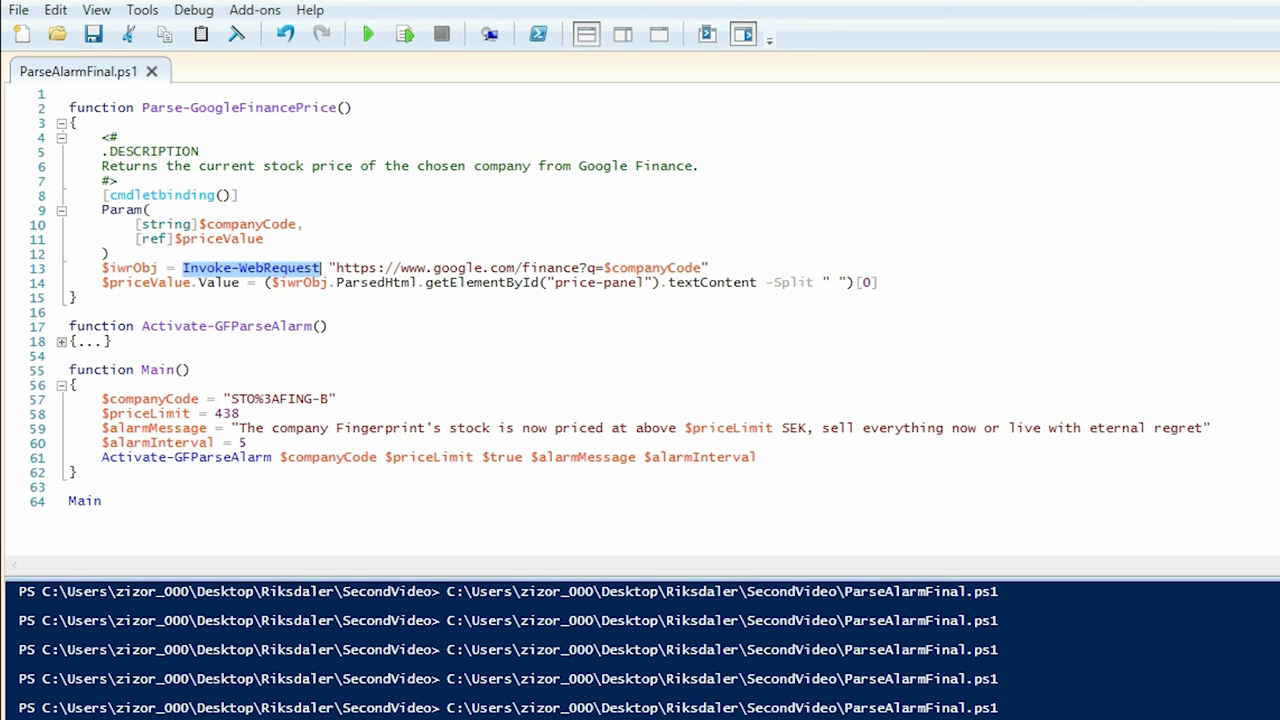
pyautogui.hotkey('alt', 'Tab')
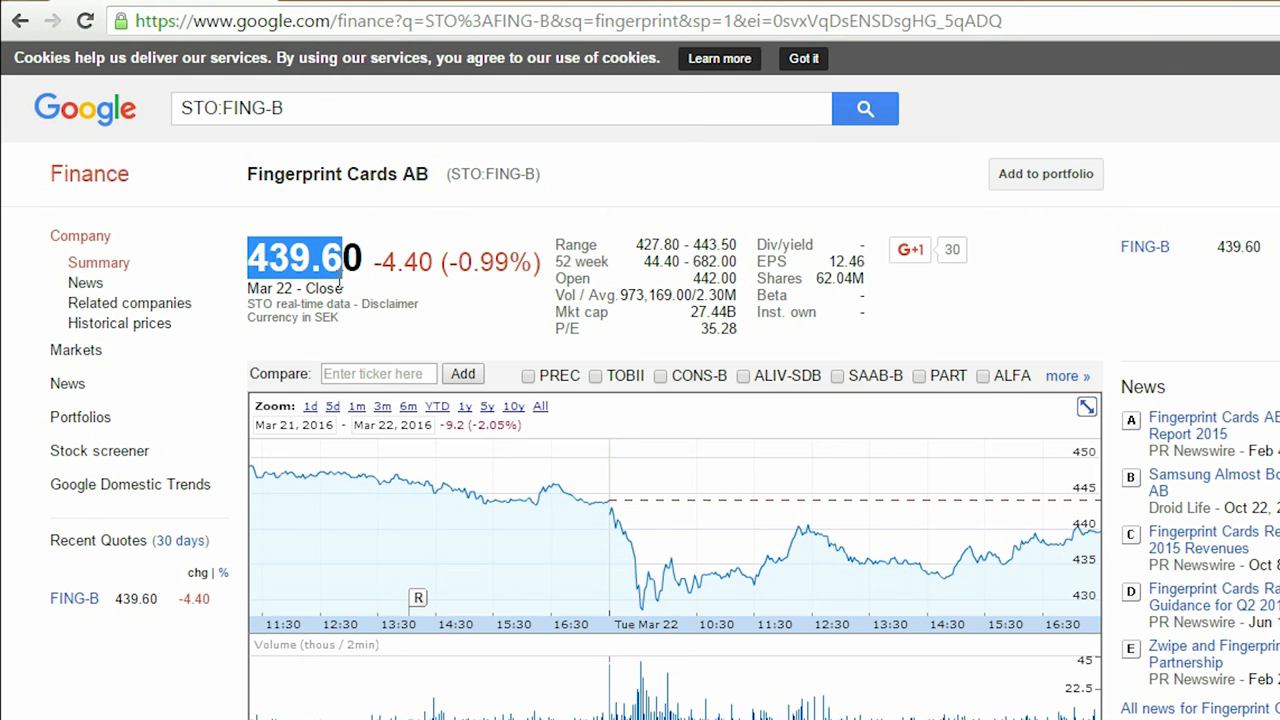
pyautogui.moveTo(246, 262); pyautogui.dragTo(357, 255)
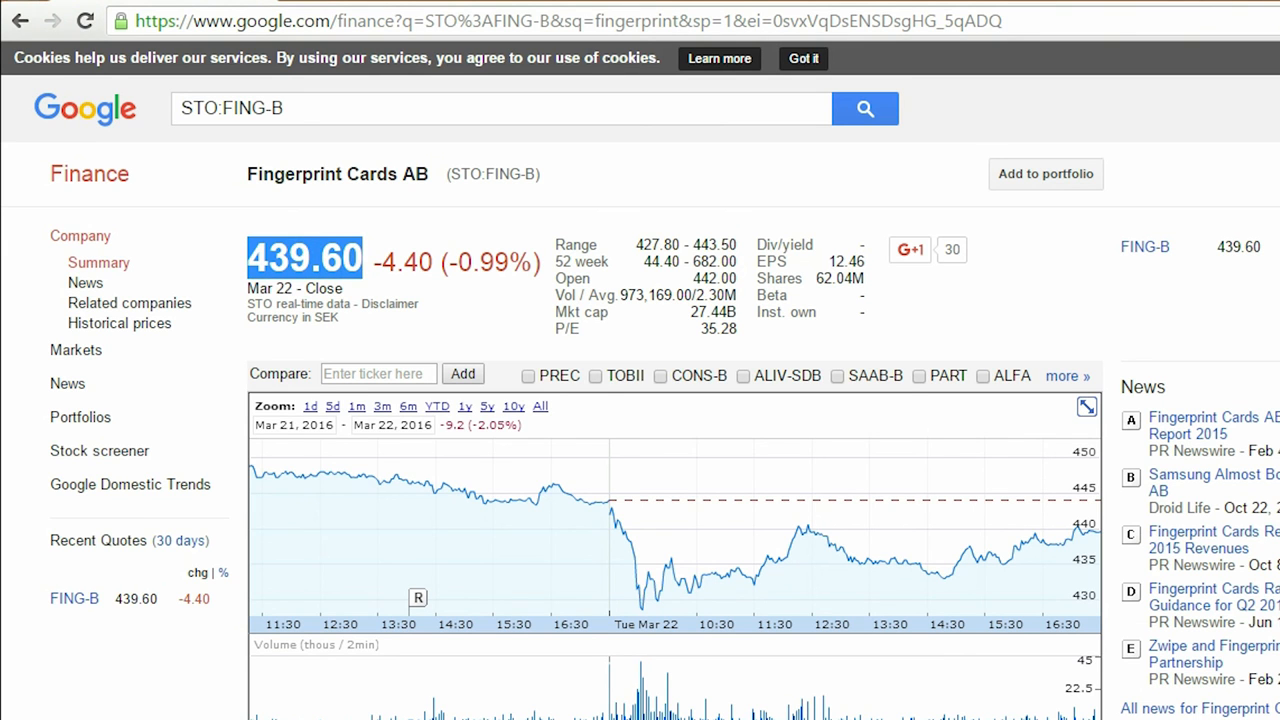
pyautogui.hotkey('alt', 'Tab')
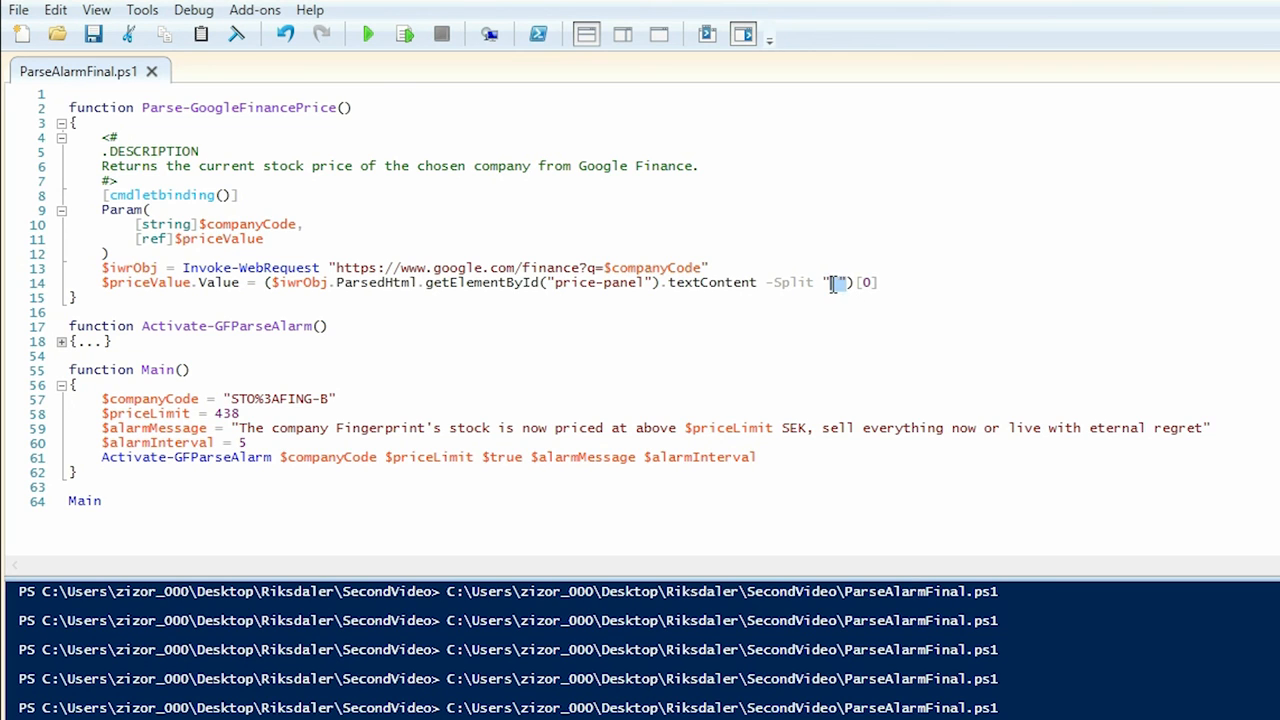
# Highlight the [0] index at the end of the price-panel split string on line 14
pyautogui.click(833, 282)
pyautogui.moveTo(857, 282); pyautogui.dragTo(880, 282)
pyautogui.click(110, 253)
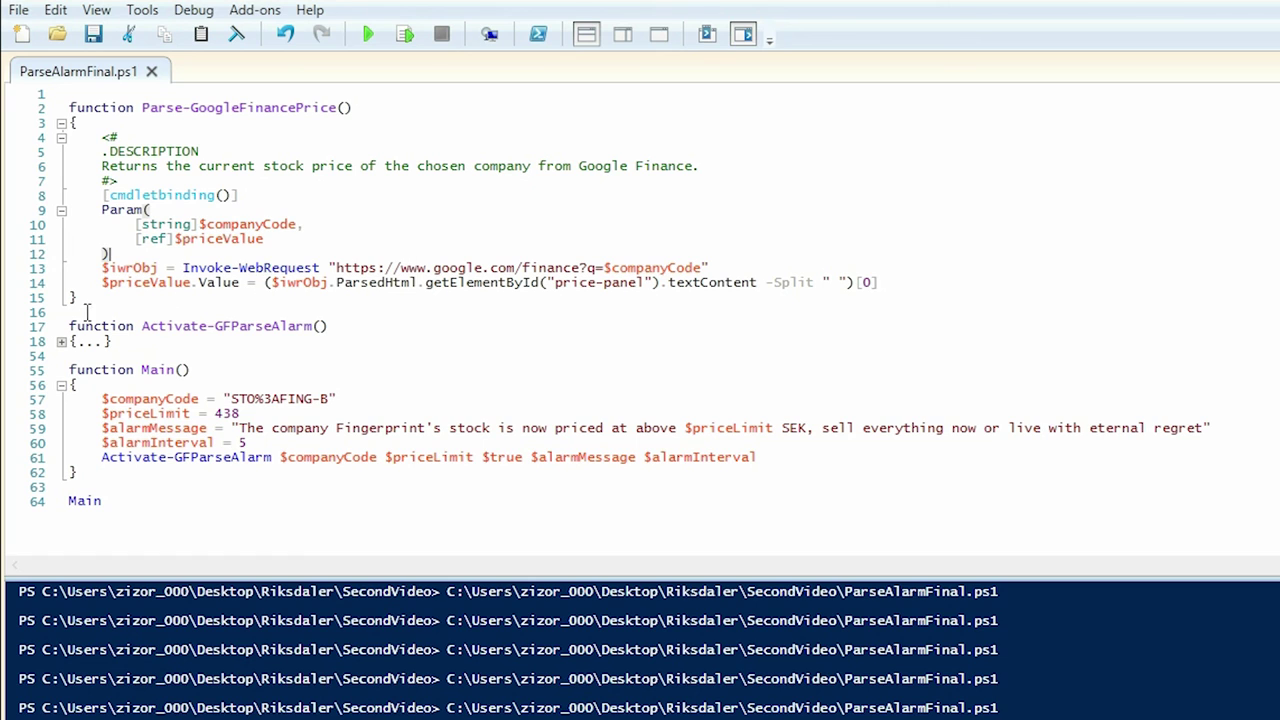
# Collapse Parse-GoogleFinancePrice and place the caret before $companyCode in Main
pyautogui.click(61, 122)
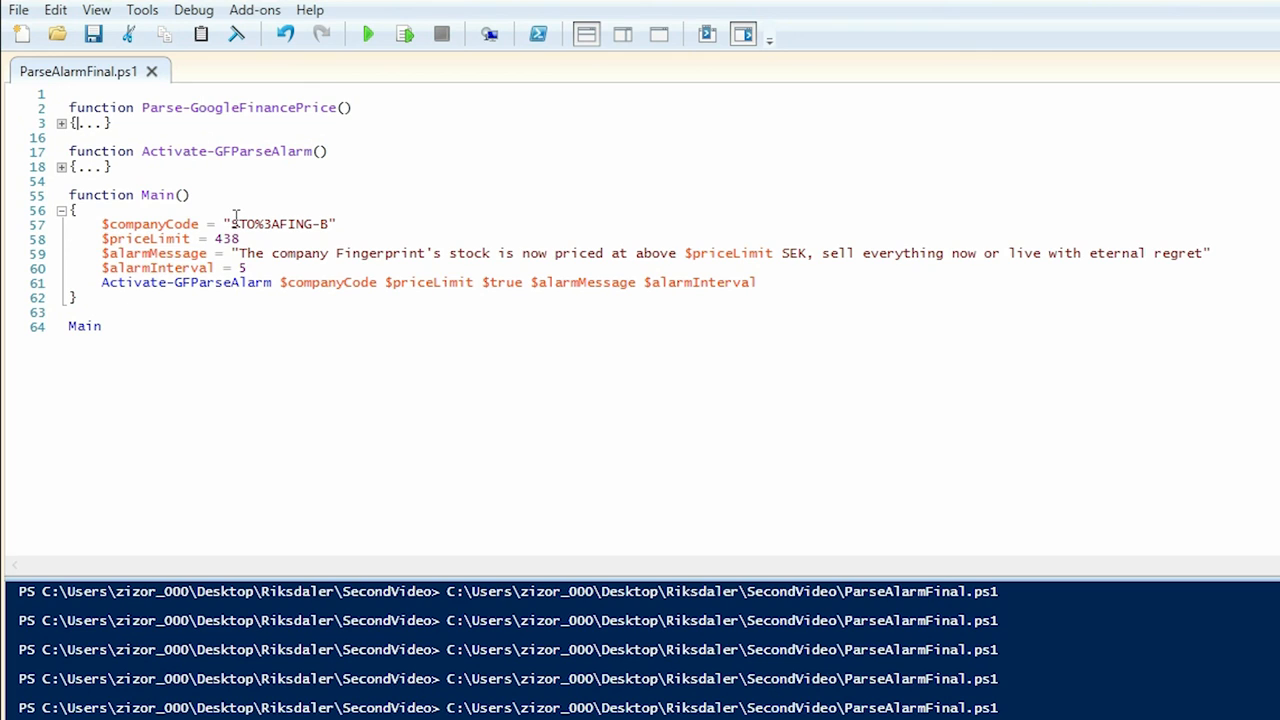
pyautogui.click(104, 224)
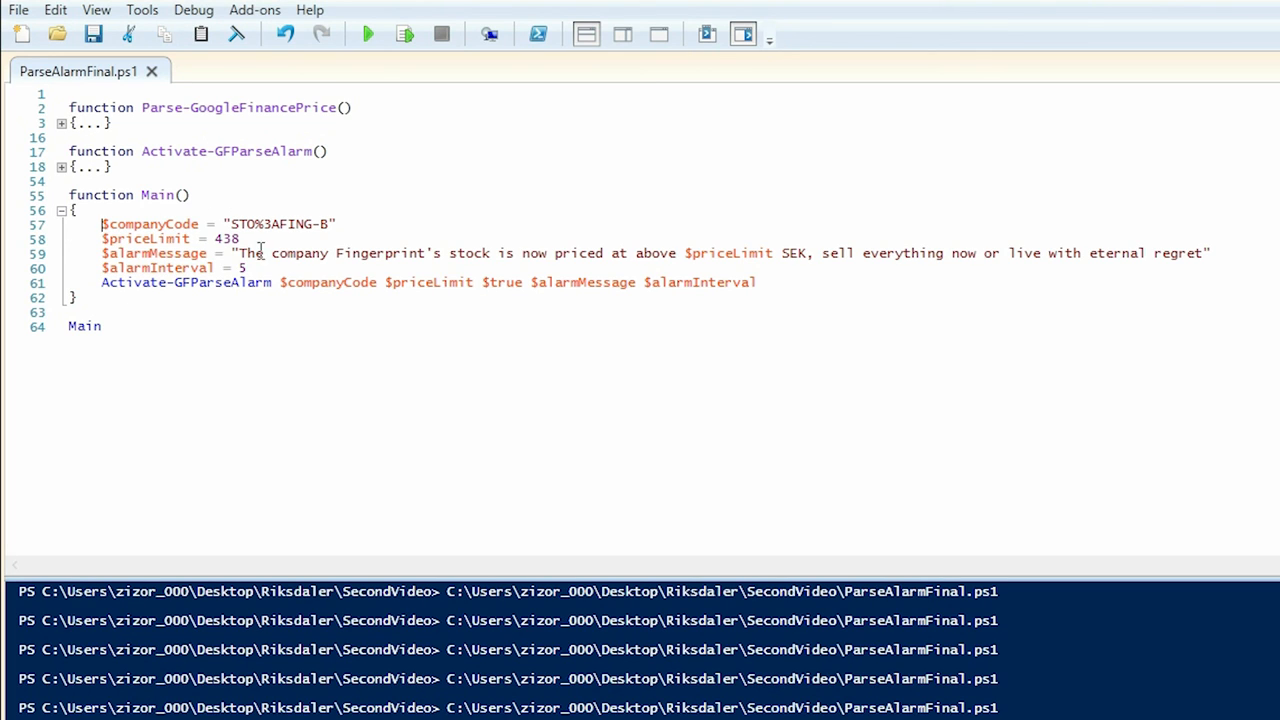